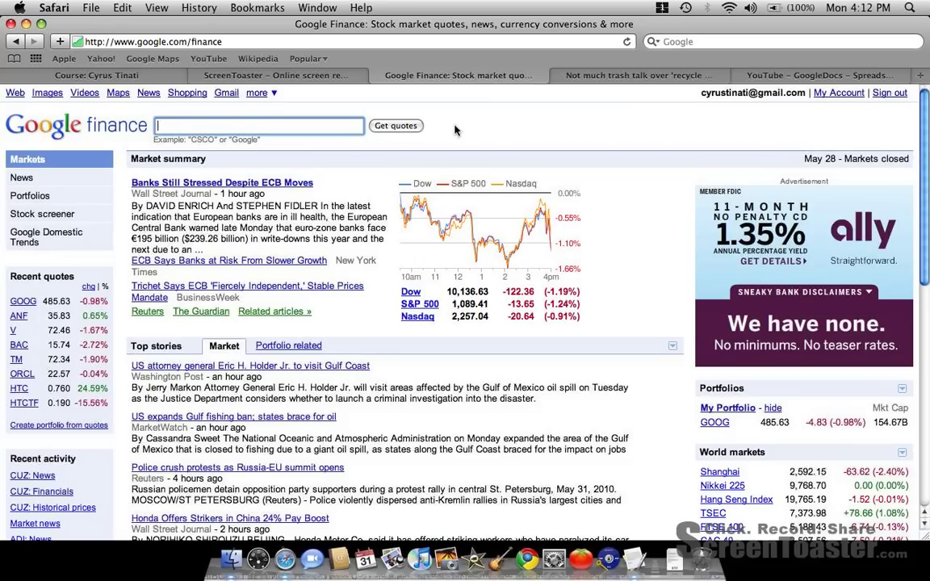
# - Look up the stock quote for google and view its price chart and key figures
pyautogui.write('google')
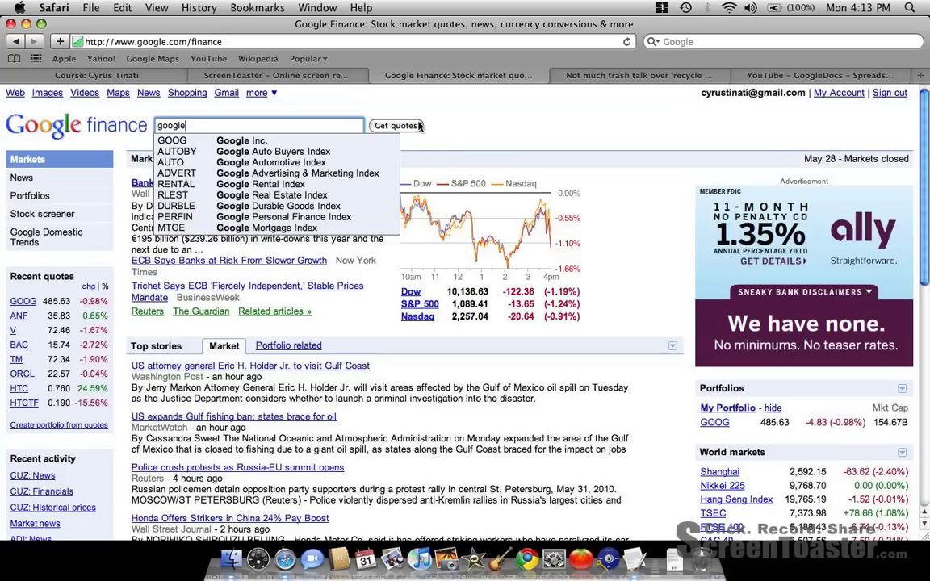
pyautogui.click(418, 125)
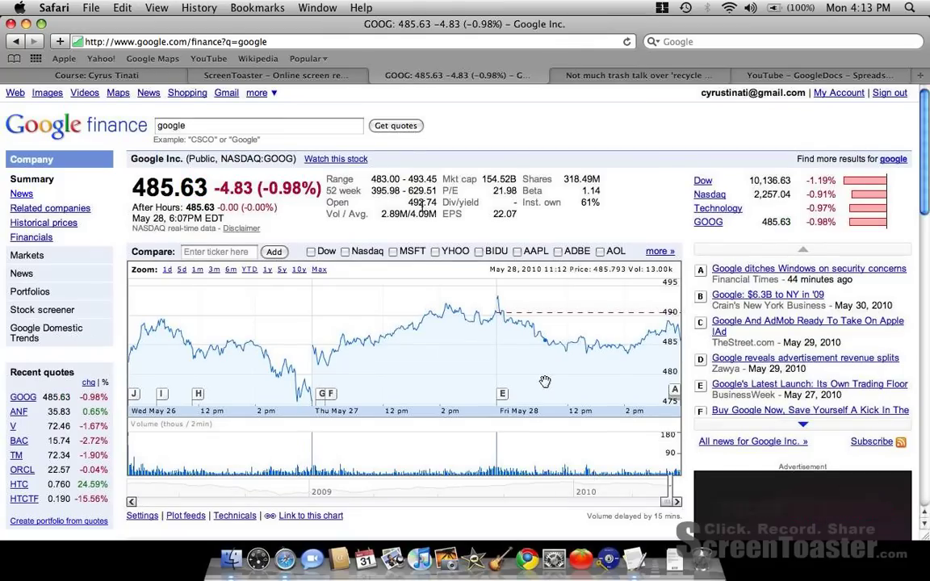
pyautogui.scroll(-3, 422, 206)
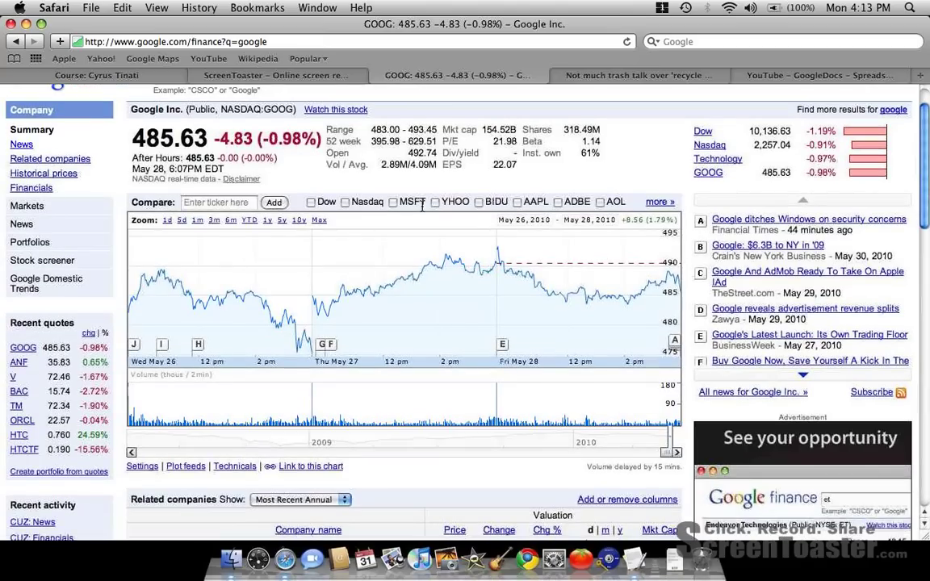
pyautogui.scroll(-1, 422, 206)
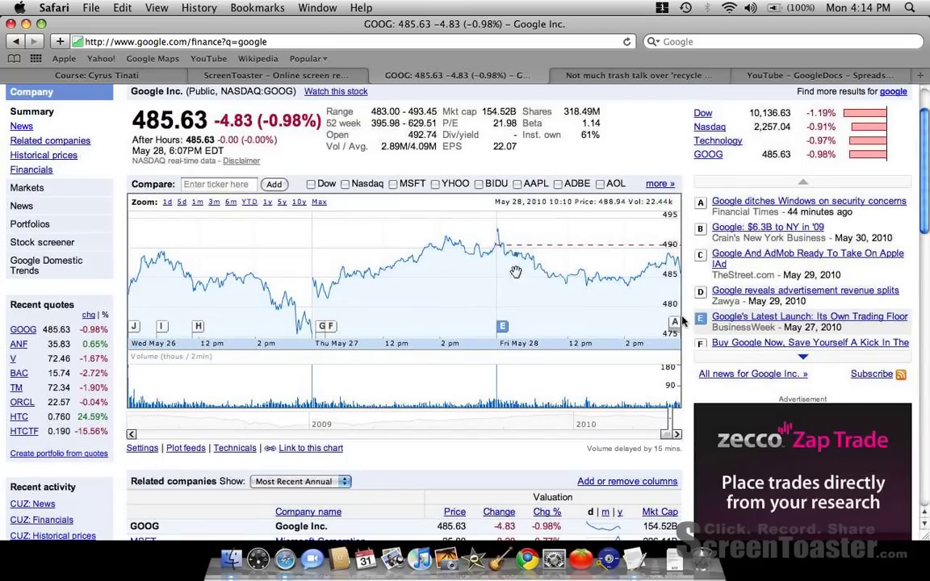
# - Read the news article "Google's Latest Launch: Its Own Trading Floor" and return to the Google quote page
pyautogui.click(750, 319)
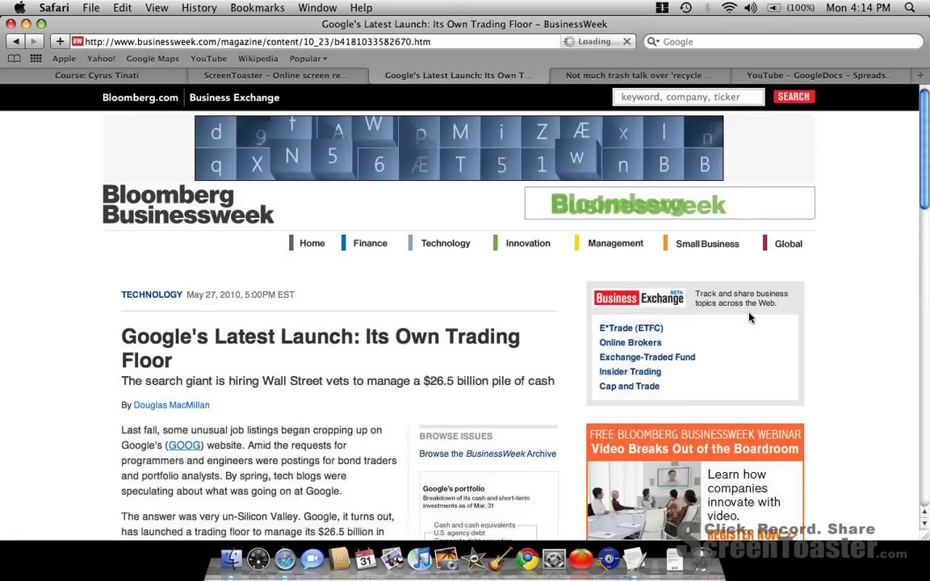
pyautogui.scroll(-4, 750, 318)
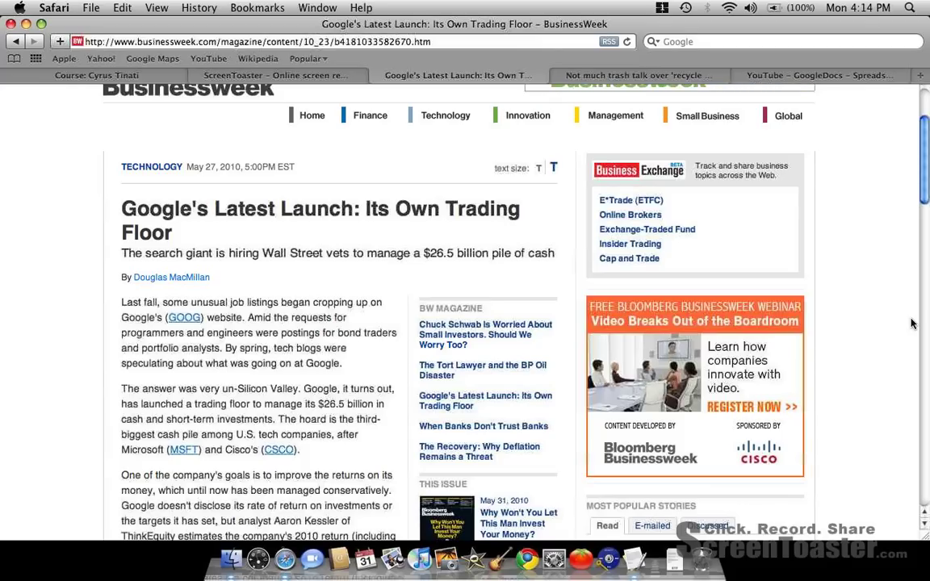
pyautogui.press('super+bracketleft')
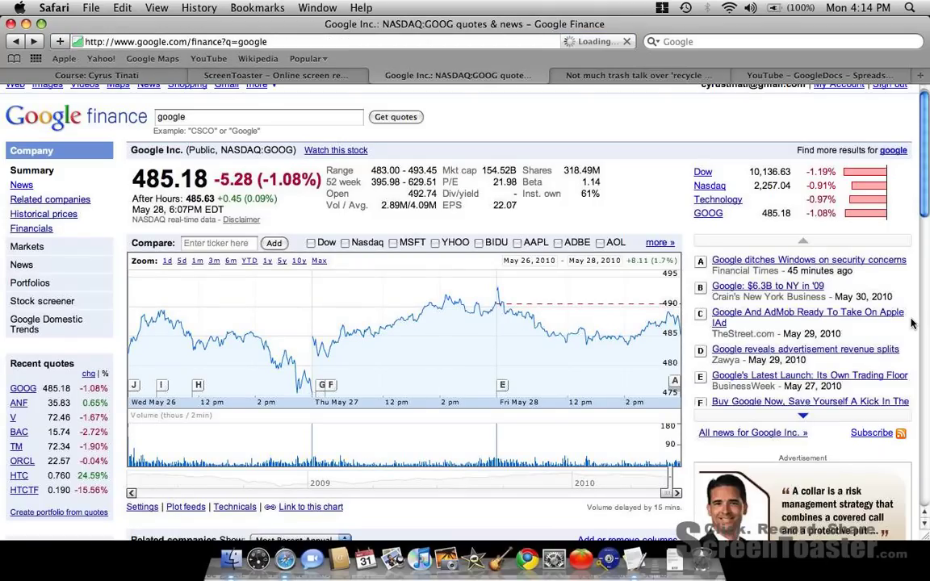
# - Switch the trend charts in the related companies table to the monthly view and to the yearly view
pyautogui.scroll(-2, 912, 323)
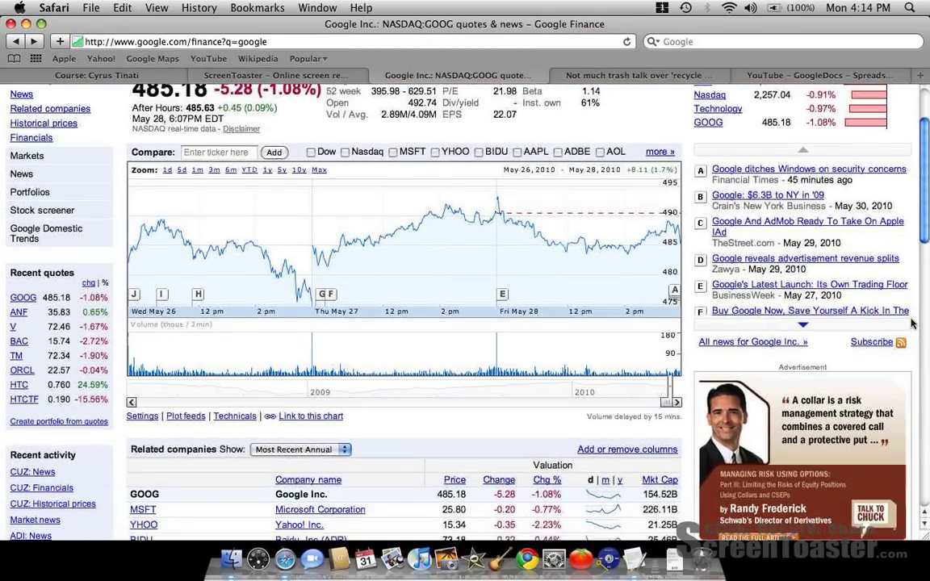
pyautogui.scroll(-5, 913, 323)
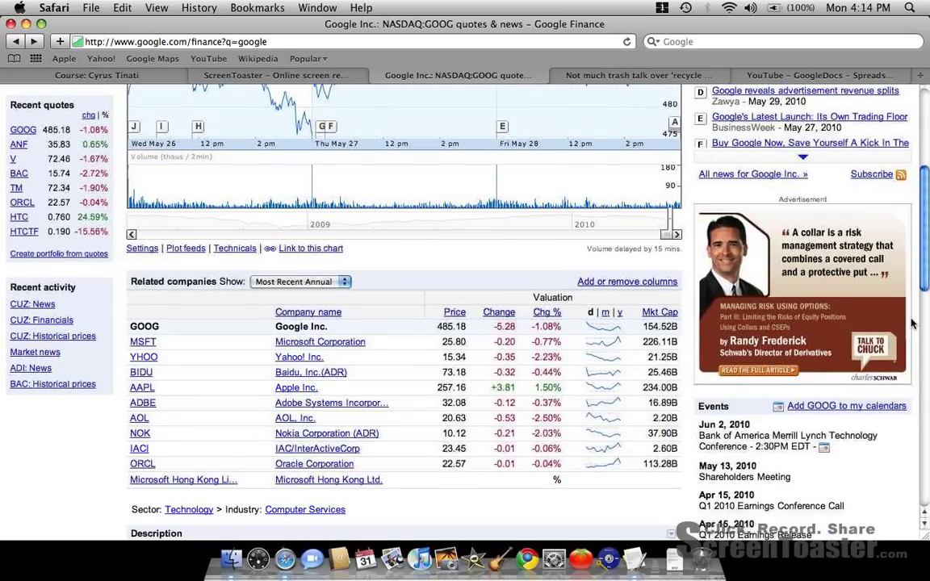
pyautogui.scroll(-1, 912, 323)
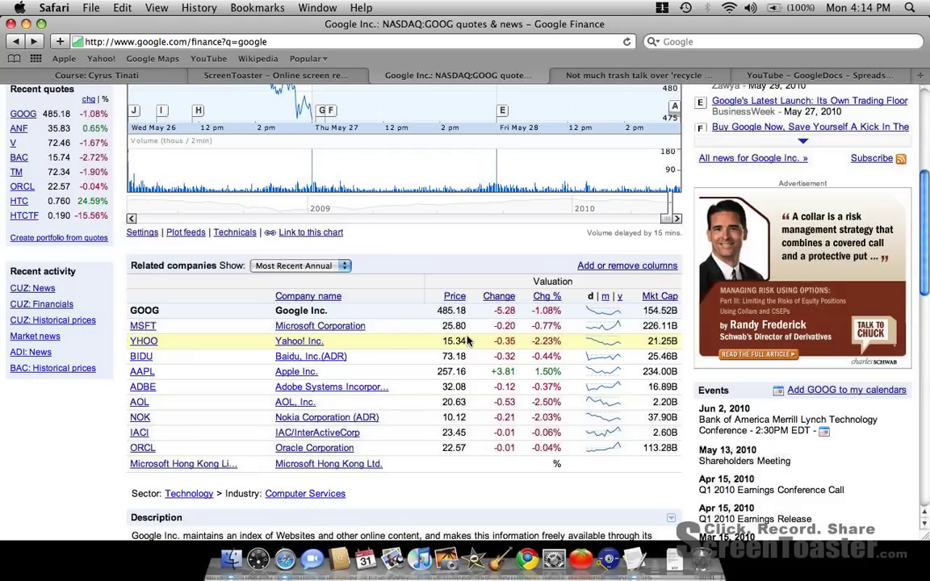
pyautogui.click(606, 300)
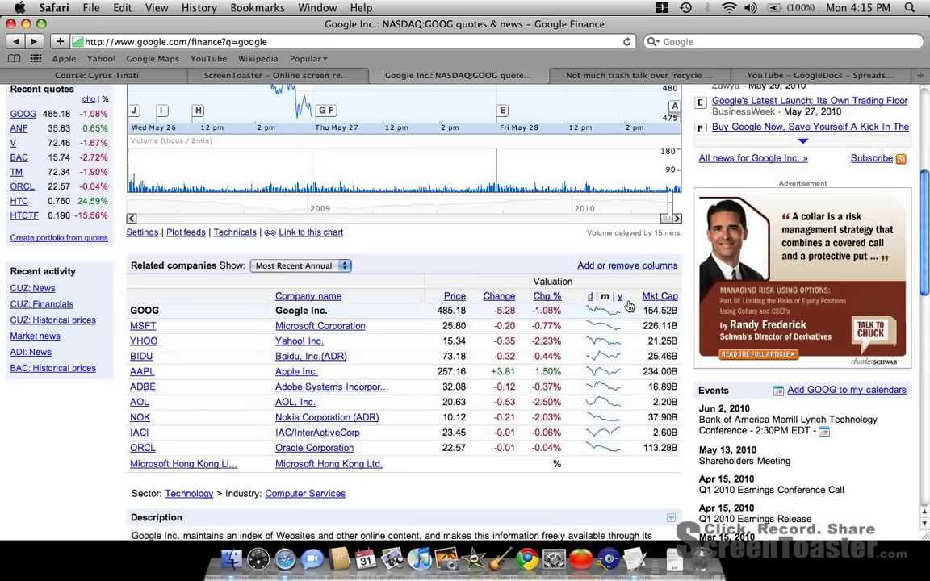
pyautogui.click(620, 299)
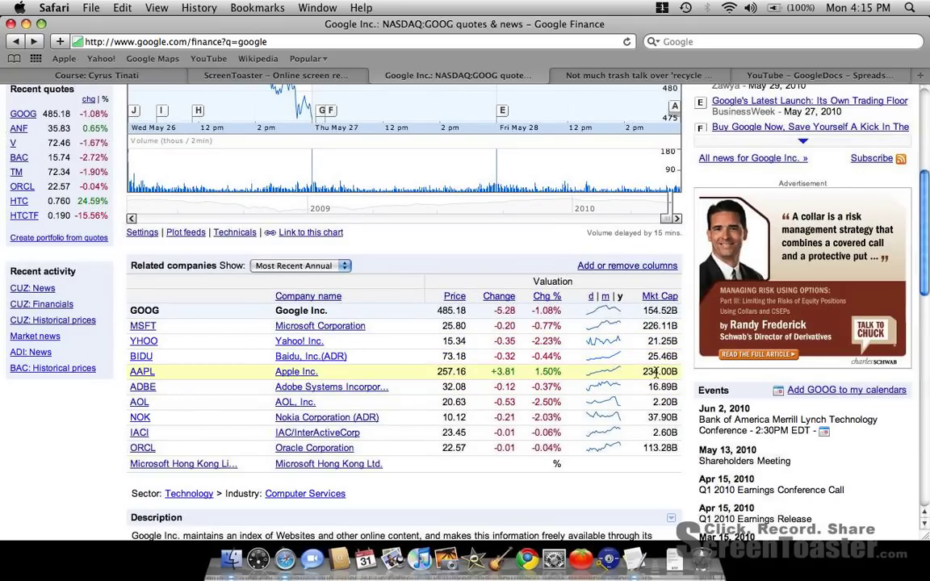
# - View the offer to add the GOOG events to the calendar, and return to the quote page without adding them
pyautogui.scroll(-5, 655, 372)
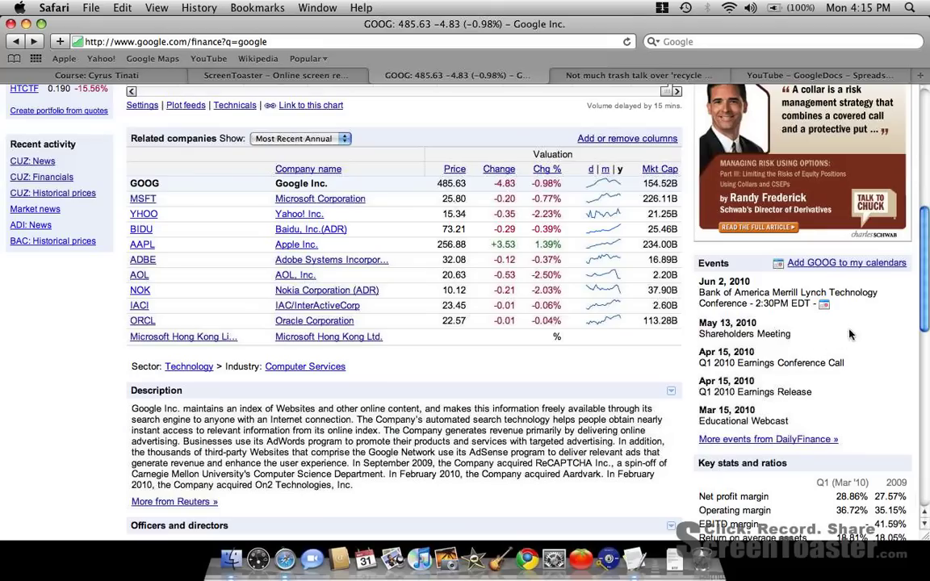
pyautogui.click(855, 269)
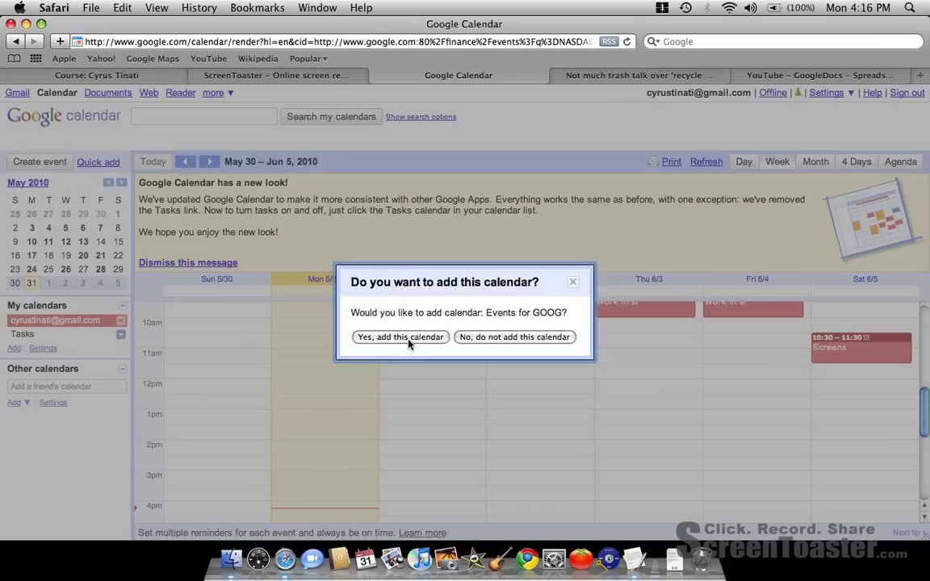
pyautogui.press('super+bracketleft')
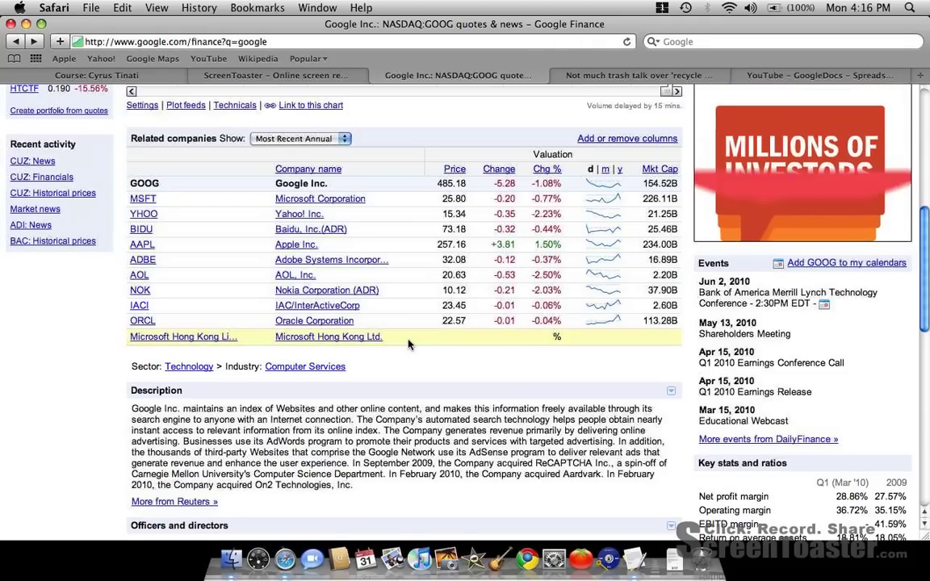
# - Expand the details of the first seven people under Officers and directors, through the Senior Vice President of Product Management
pyautogui.scroll(-3, 409, 344)
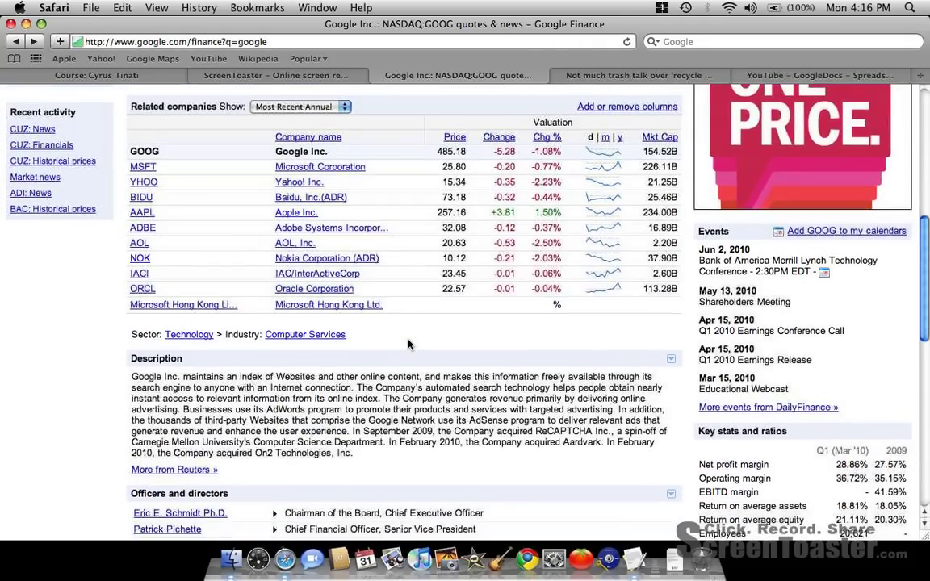
pyautogui.scroll(-3, 408, 345)
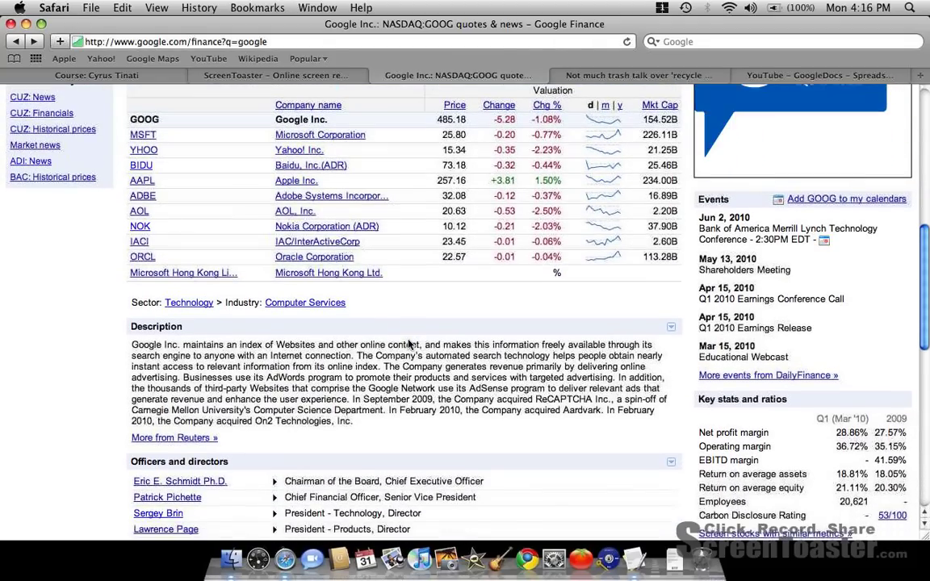
pyautogui.scroll(-2, 408, 345)
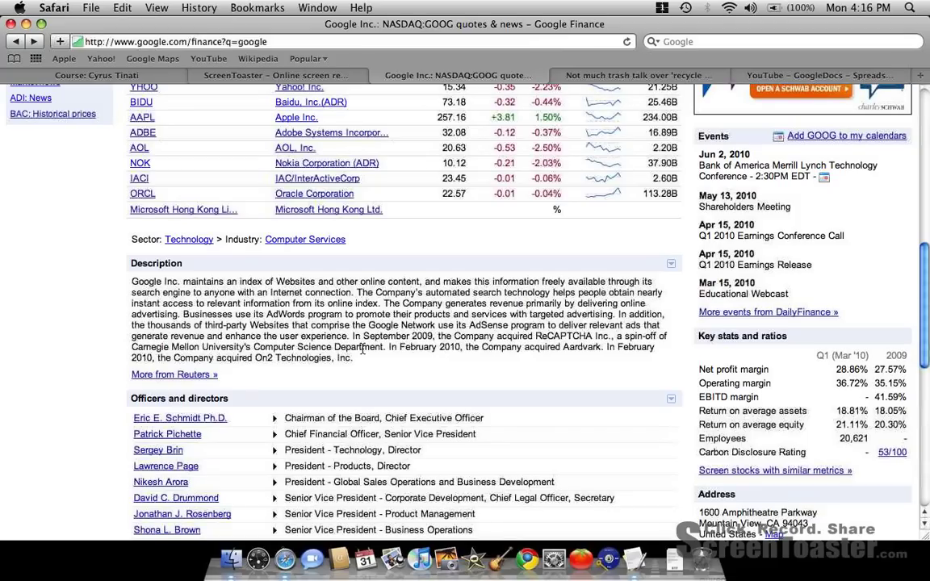
pyautogui.scroll(-5, 362, 349)
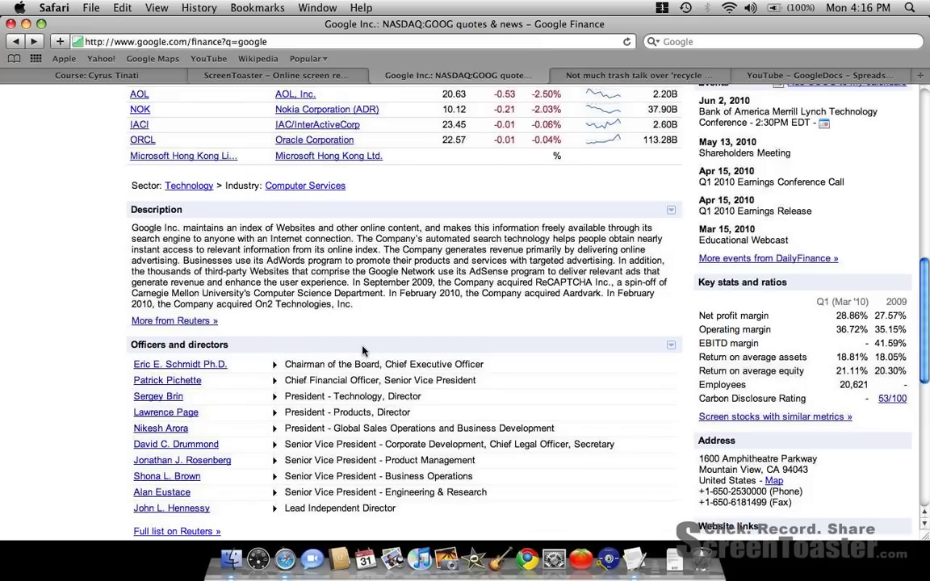
pyautogui.click(275, 340)
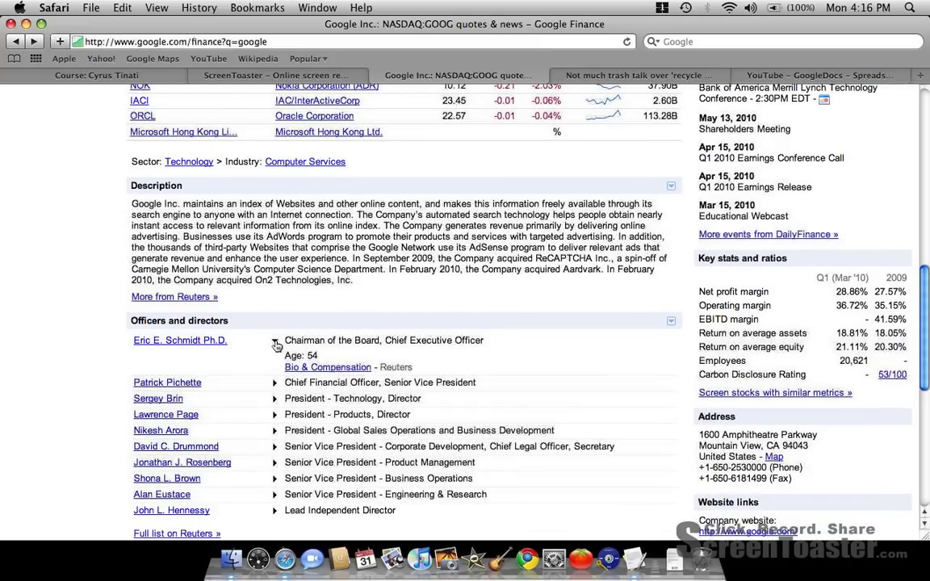
pyautogui.click(275, 382)
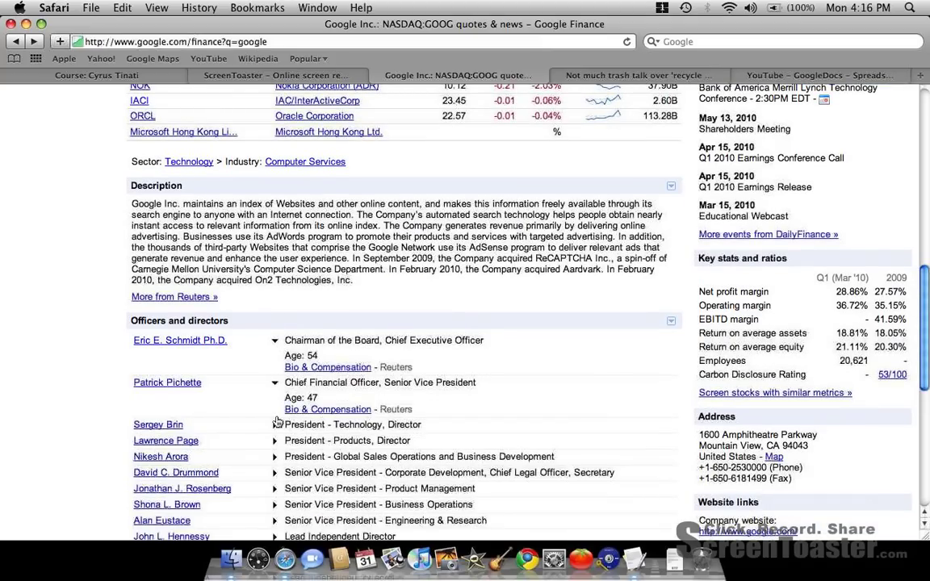
pyautogui.click(274, 425)
pyautogui.scroll(-5, 276, 445)
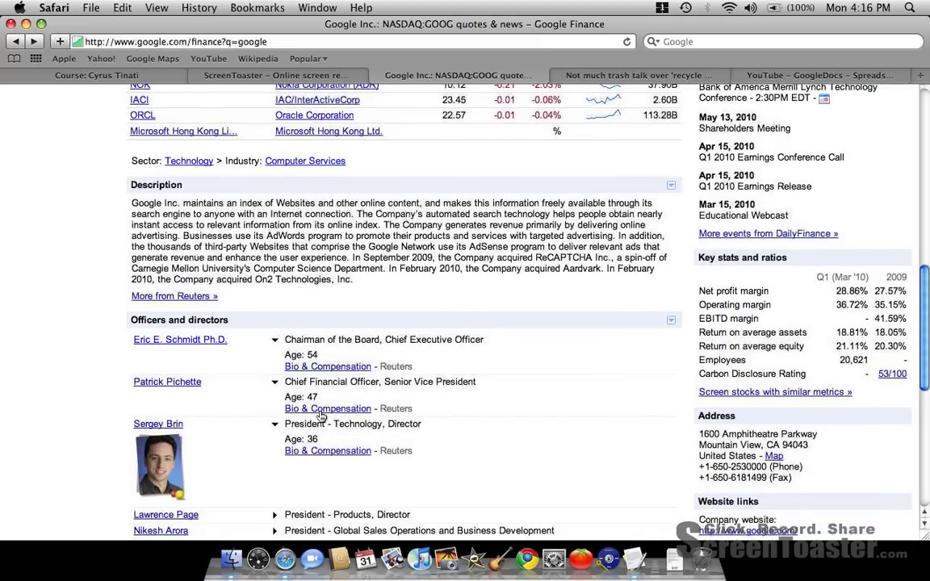
pyautogui.click(275, 443)
pyautogui.scroll(-3, 277, 445)
pyautogui.click(275, 443)
pyautogui.scroll(-3, 276, 443)
pyautogui.click(276, 436)
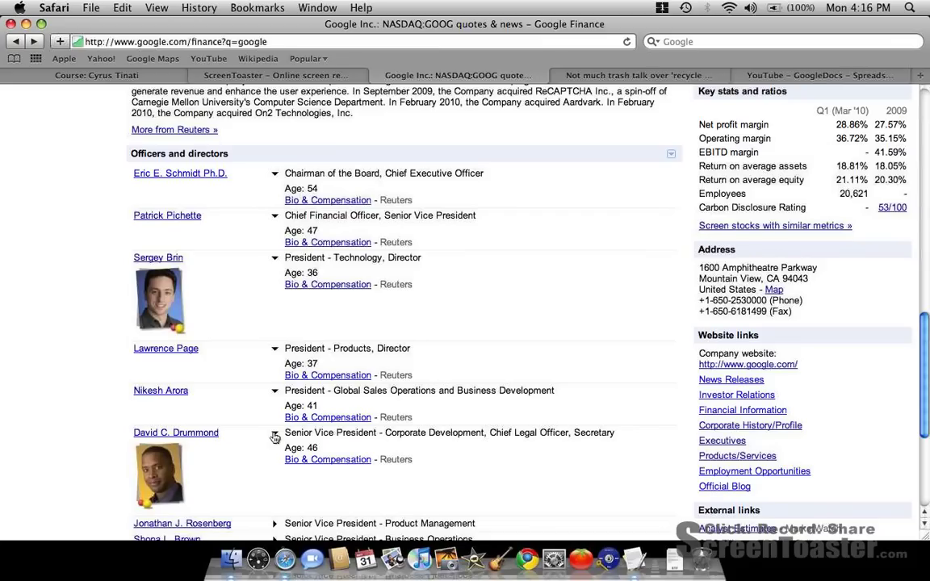
pyautogui.scroll(-5, 275, 437)
pyautogui.click(274, 444)
pyautogui.scroll(-4, 272, 443)
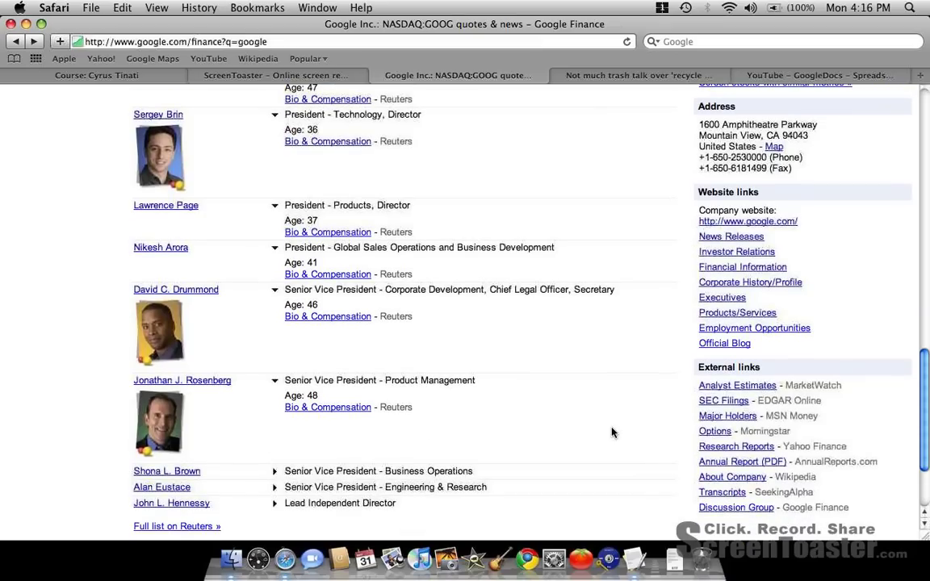
# - Review the officers list, website links and external links, and return to the price summary of the Google quote page
pyautogui.scroll(2, 613, 432)
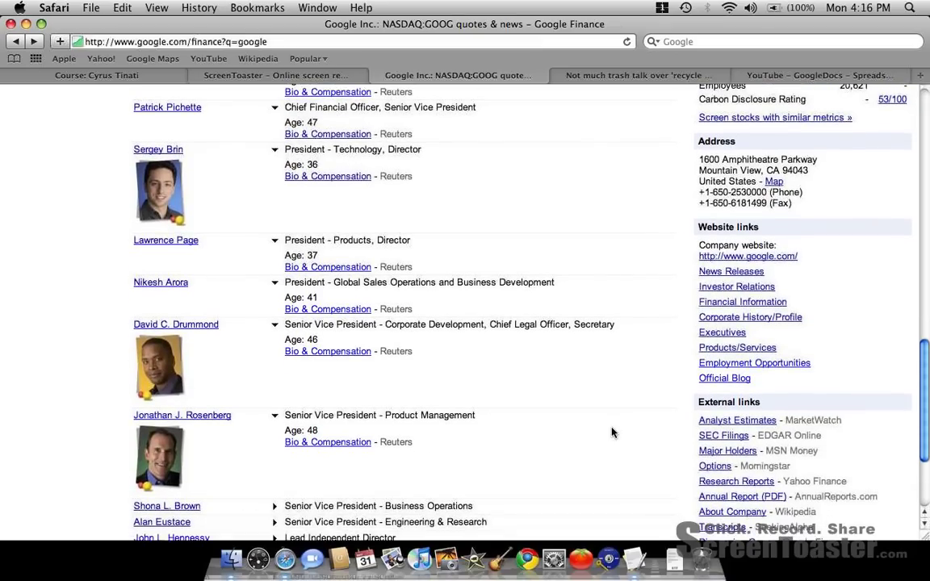
pyautogui.scroll(-6, 612, 433)
pyautogui.scroll(-3, 612, 433)
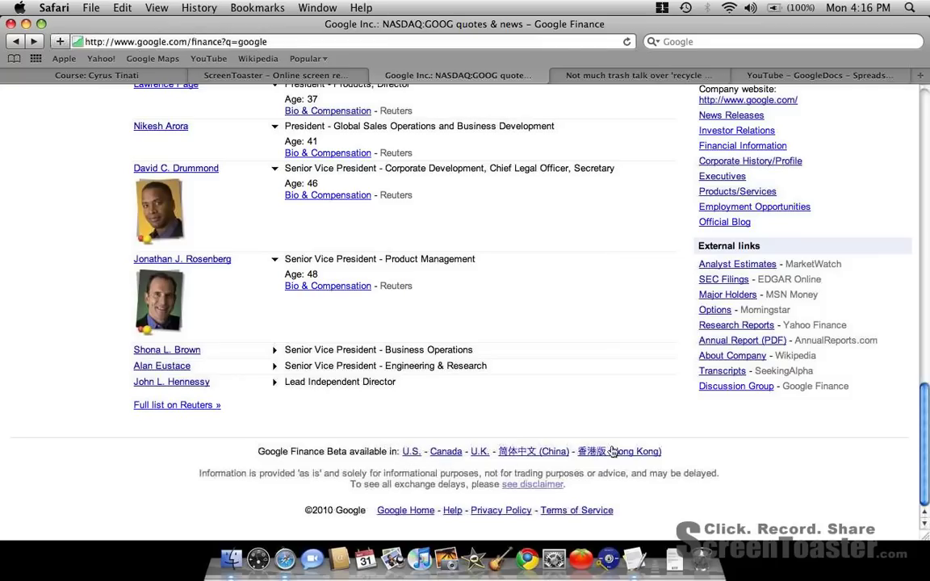
pyautogui.scroll(3, 612, 452)
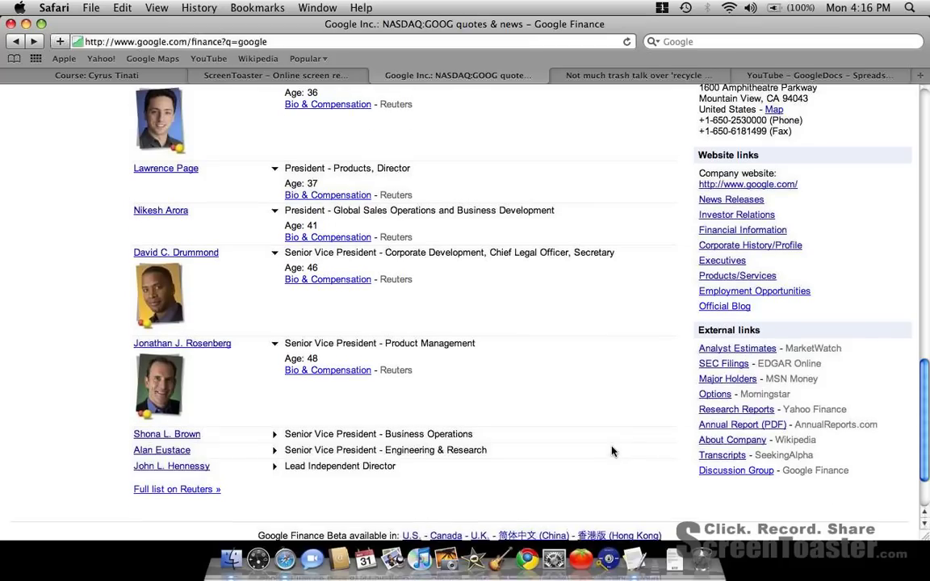
pyautogui.scroll(3, 611, 452)
pyautogui.scroll(3, 612, 452)
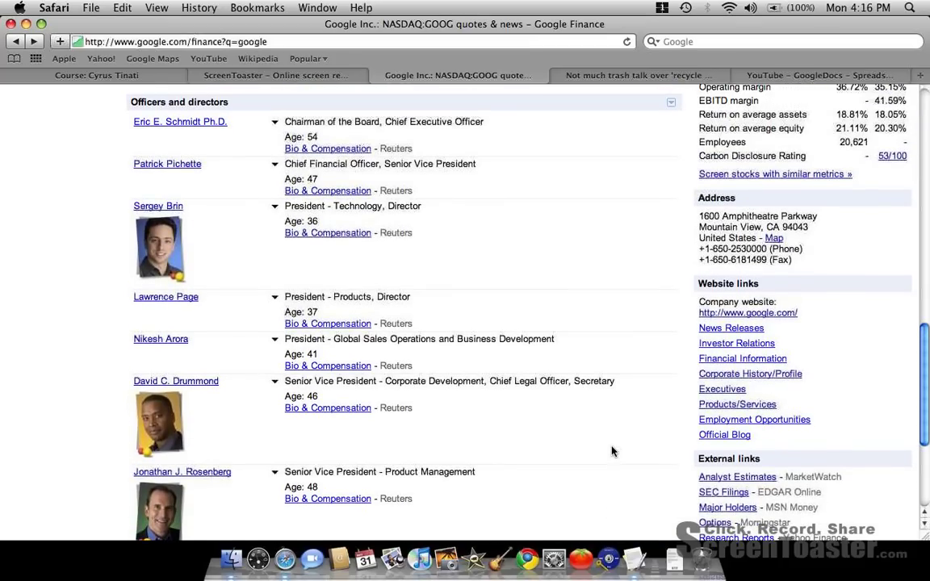
pyautogui.scroll(15, 612, 451)
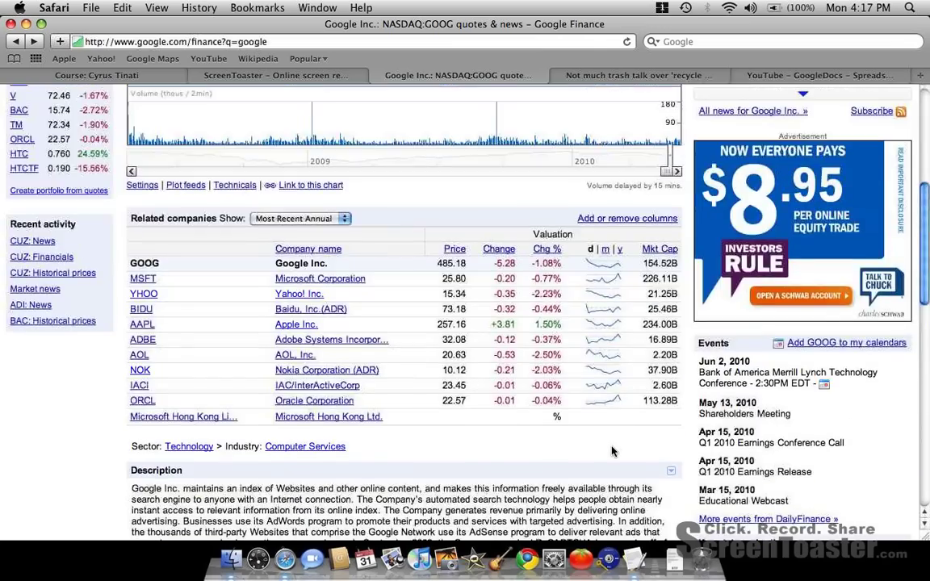
pyautogui.scroll(10, 611, 452)
pyautogui.scroll(3, 612, 449)
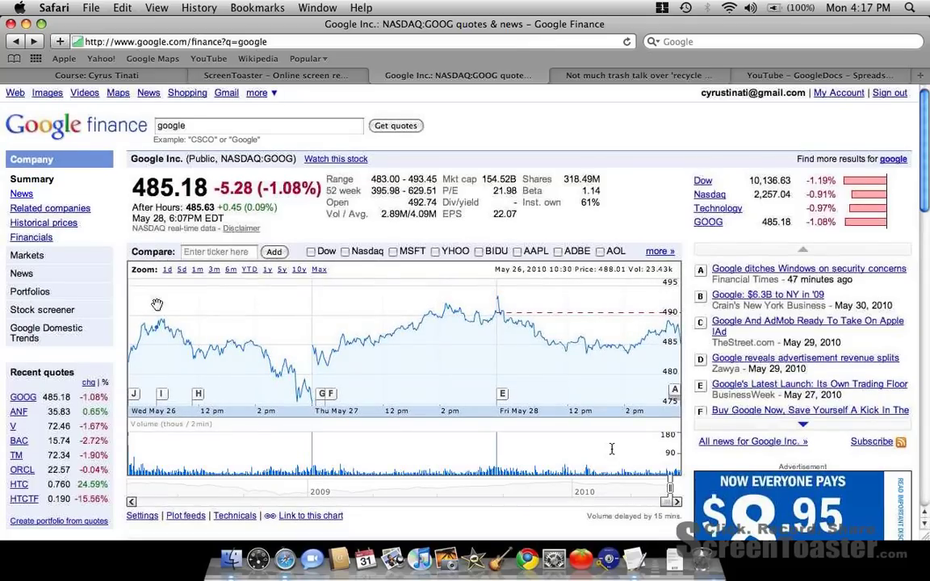
# - Open My Portfolio and enter goog as the symbol to add
pyautogui.click(89, 292)
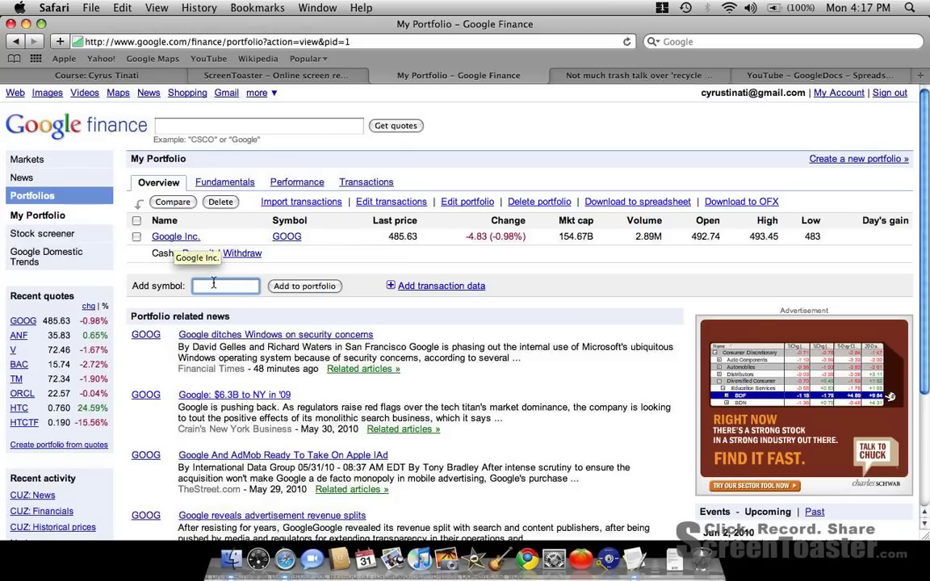
pyautogui.write('goog')
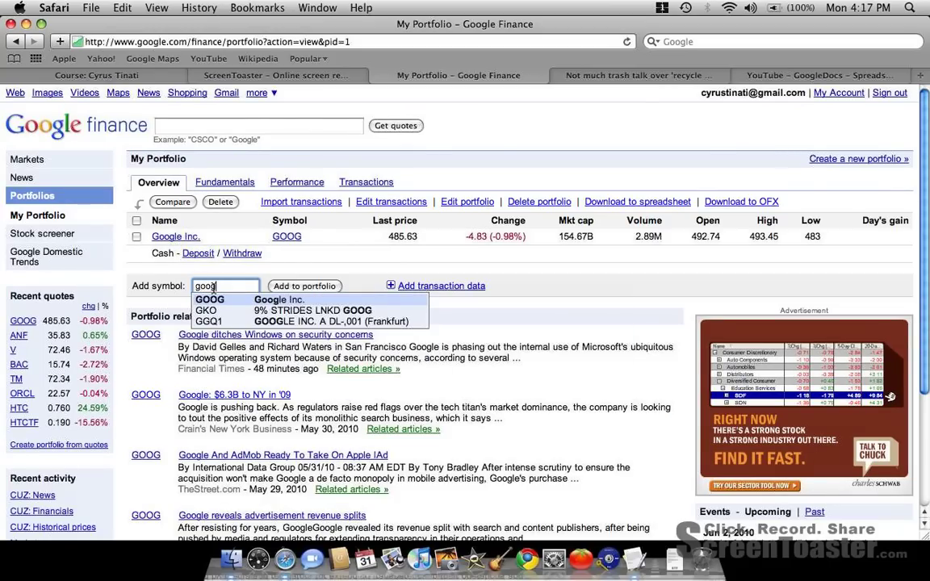
pyautogui.click(363, 261)
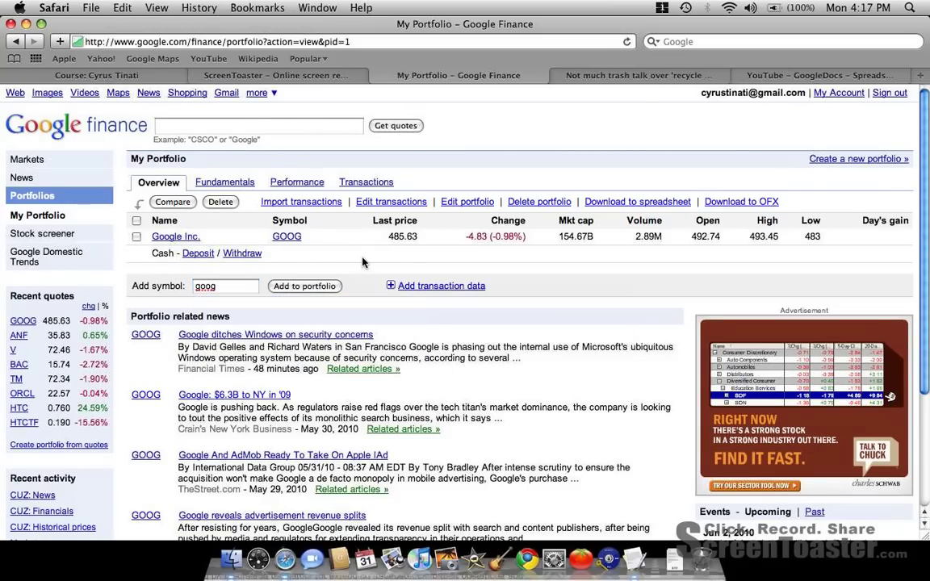
# - Expand the transaction data form for the symbol and examine its type options, date picker, shares, commission and notes fields without entering a transaction
pyautogui.click(413, 287)
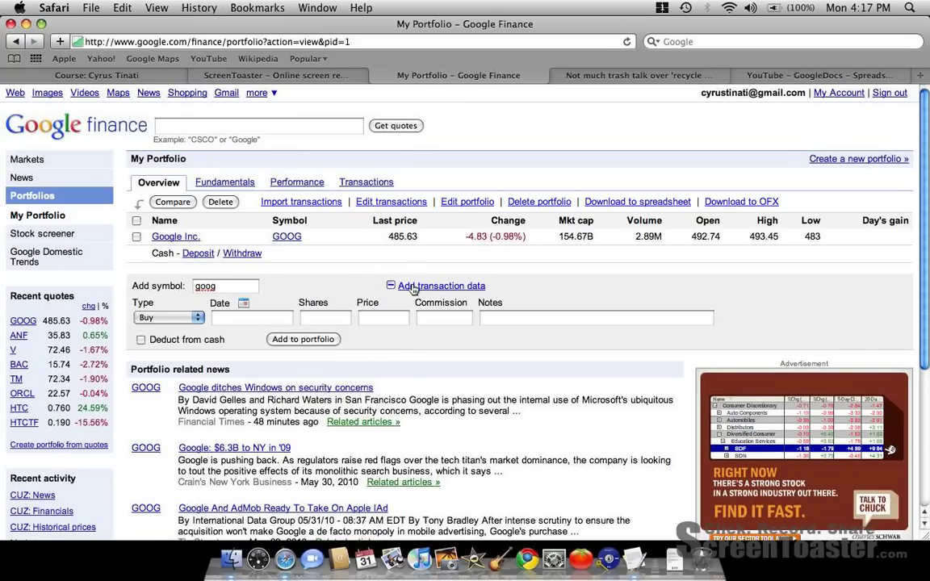
pyautogui.click(269, 316)
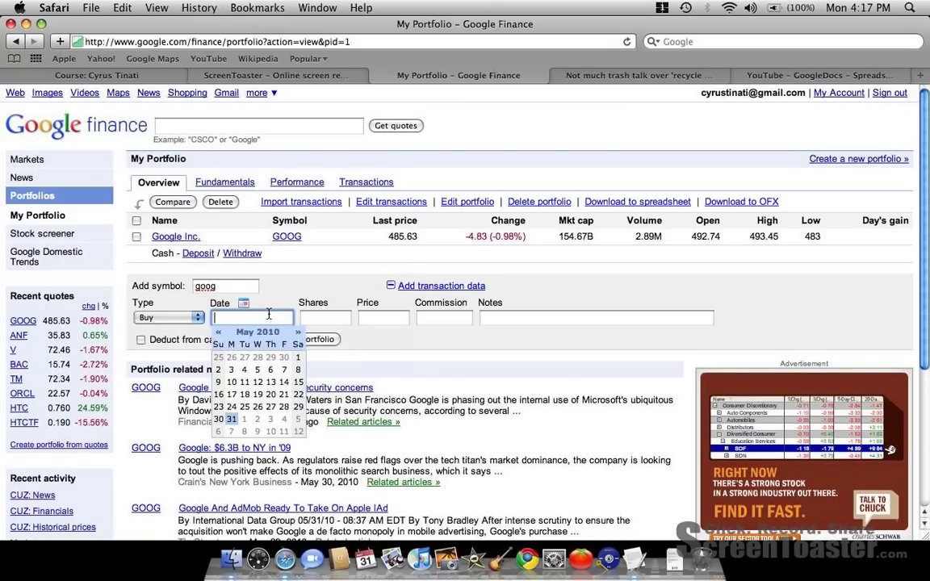
pyautogui.click(196, 318)
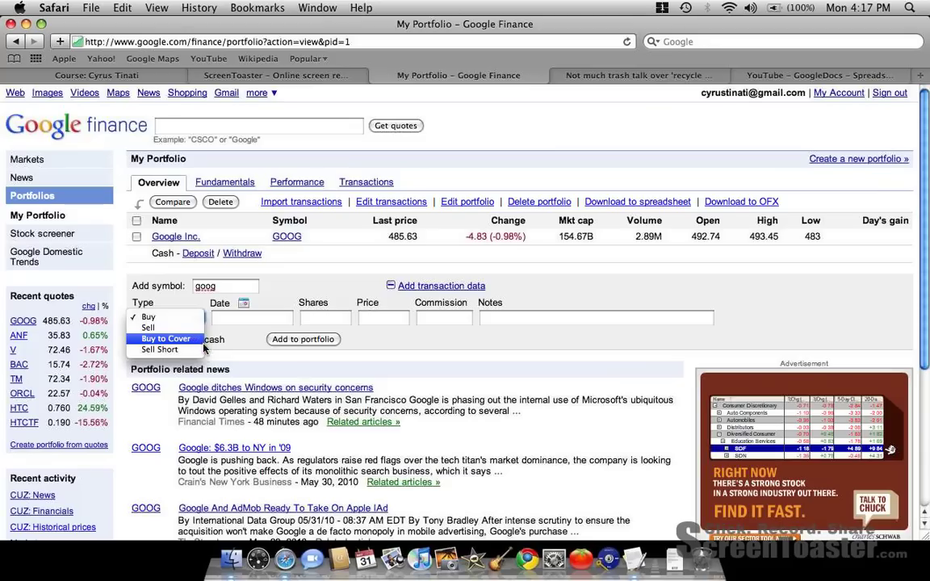
pyautogui.click(223, 299)
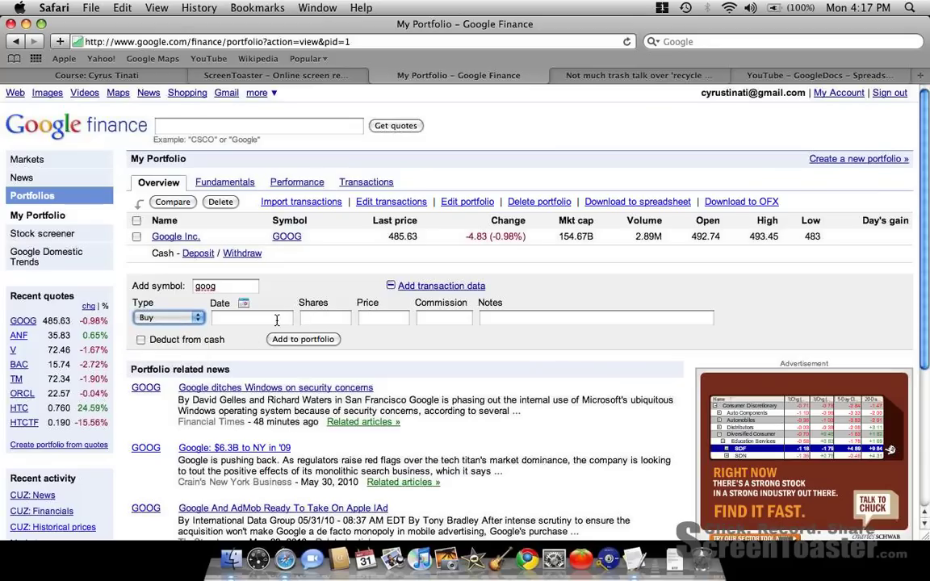
pyautogui.click(326, 319)
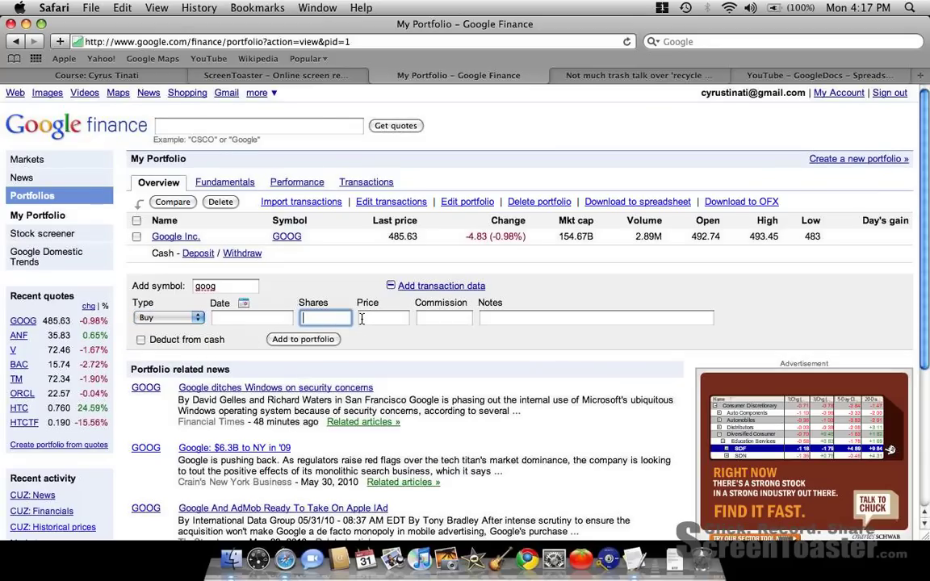
pyautogui.click(435, 319)
pyautogui.click(486, 319)
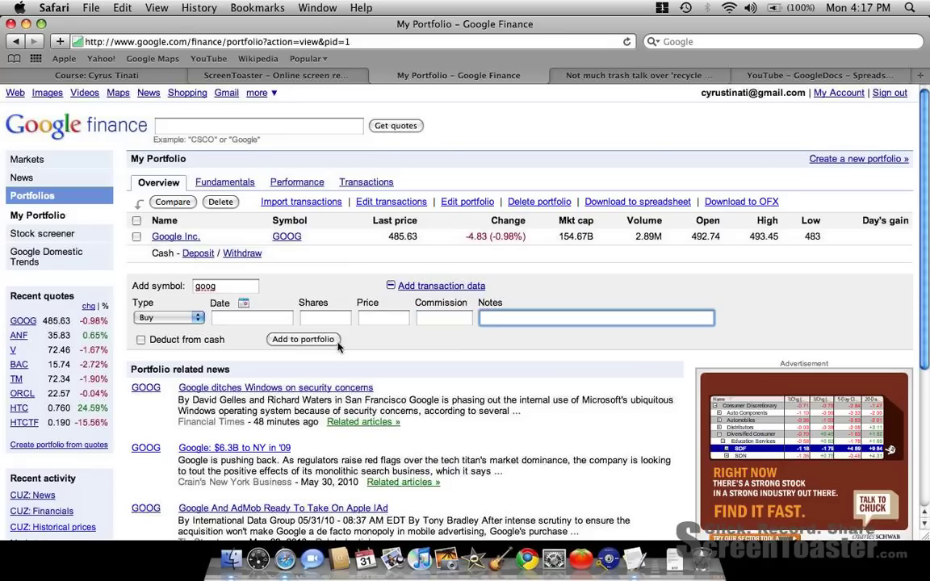
pyautogui.click(203, 340)
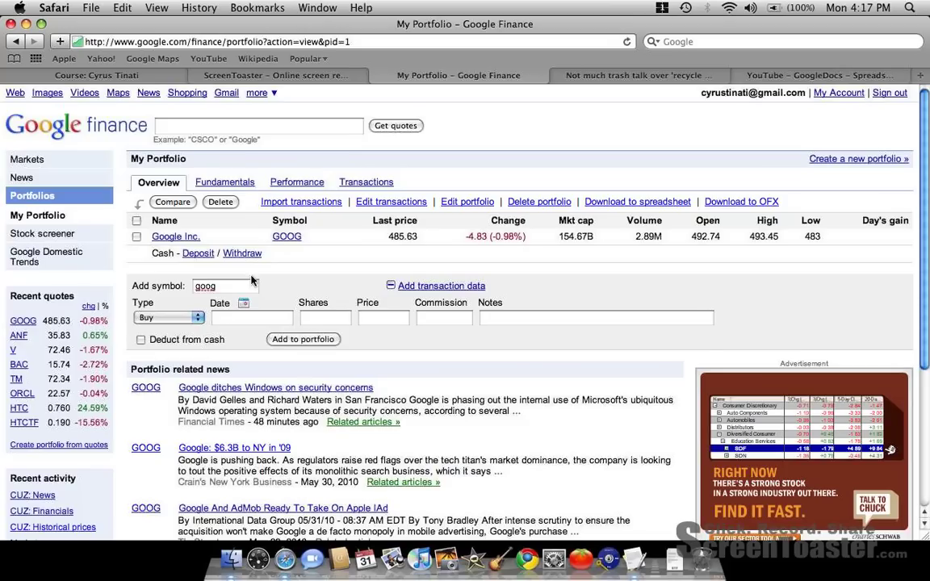
# - View the portfolio's Fundamentals, Performance and Transactions in turn, and return to its Overview
pyautogui.click(234, 184)
pyautogui.click(280, 185)
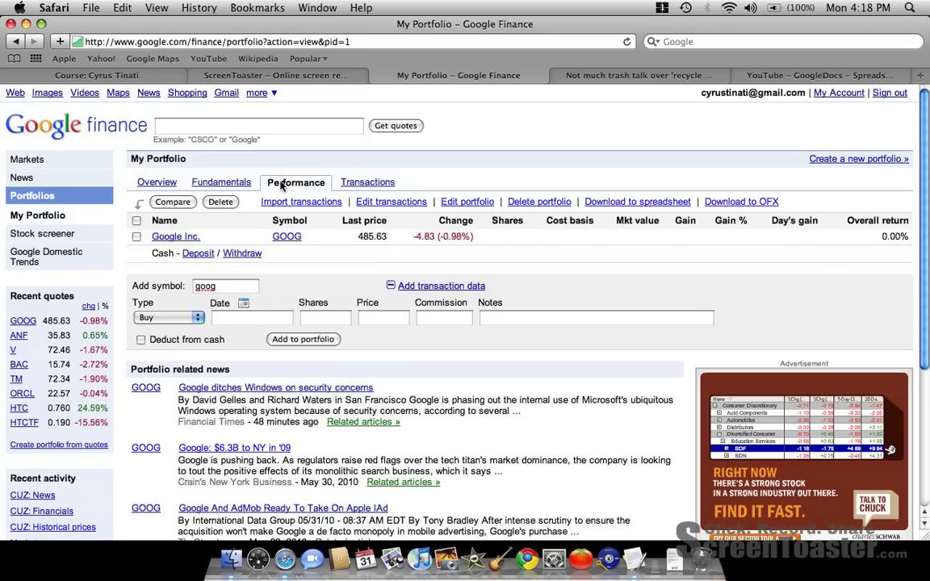
pyautogui.click(346, 185)
pyautogui.click(156, 186)
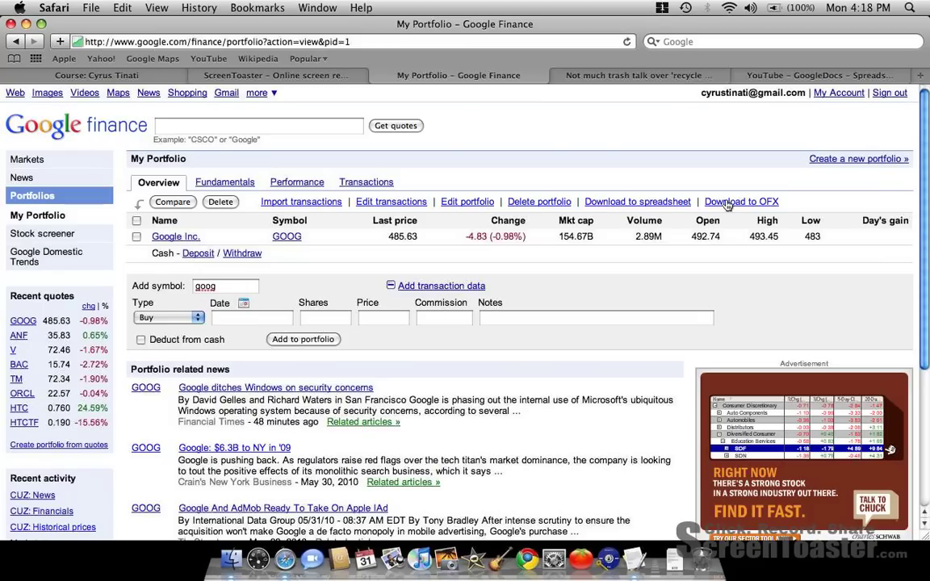
# - Review the portfolio related news and upcoming events below the holdings, and return to the start of the portfolio page
pyautogui.scroll(-3, 727, 206)
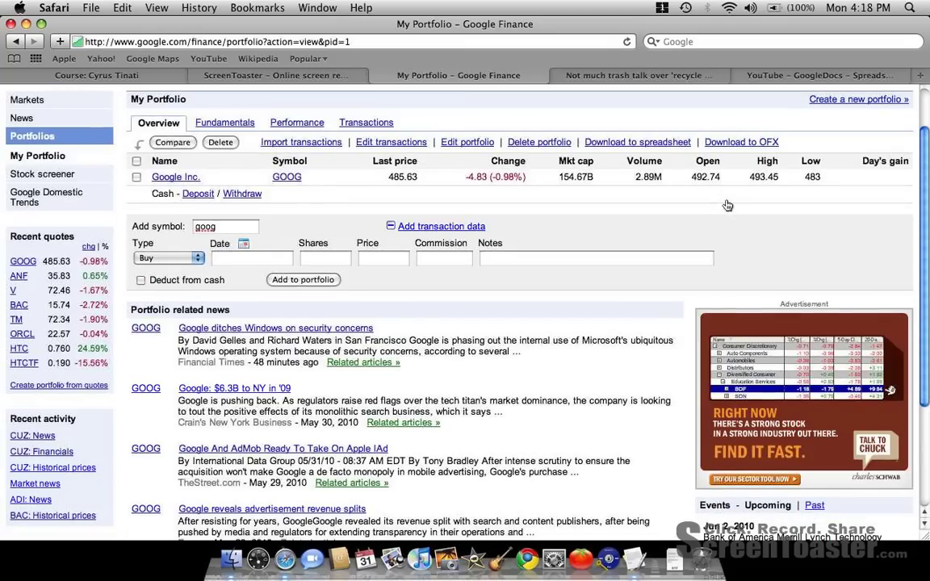
pyautogui.scroll(-3, 726, 205)
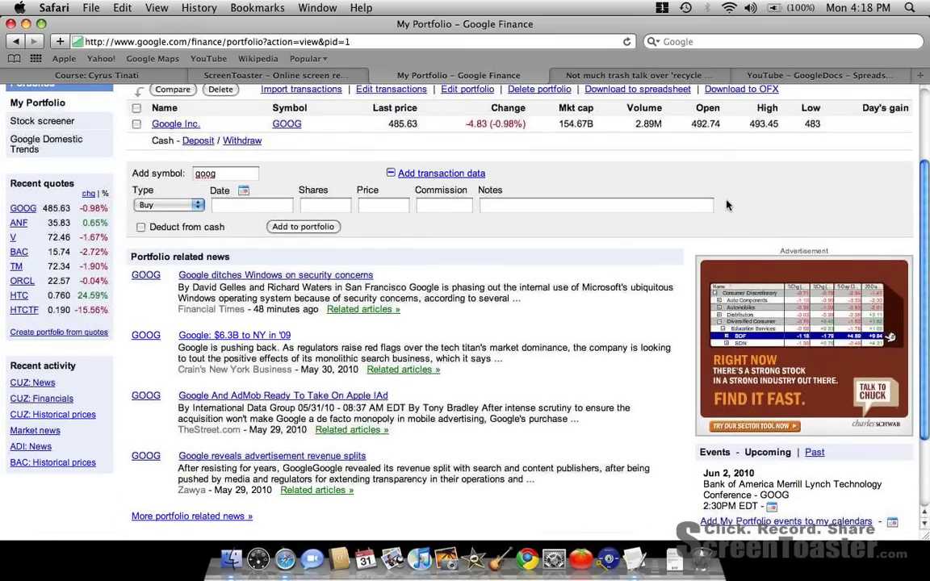
pyautogui.scroll(-2, 727, 205)
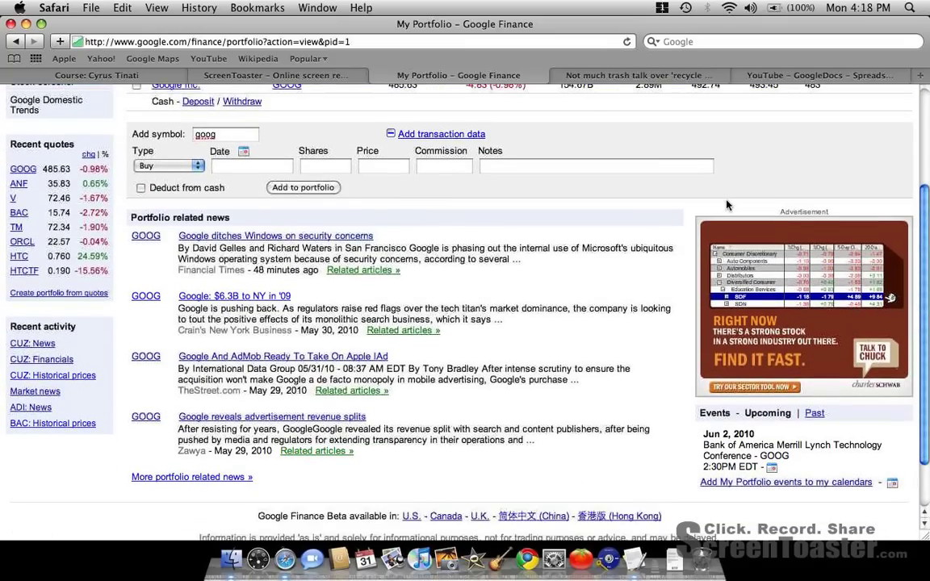
pyautogui.scroll(5, 726, 205)
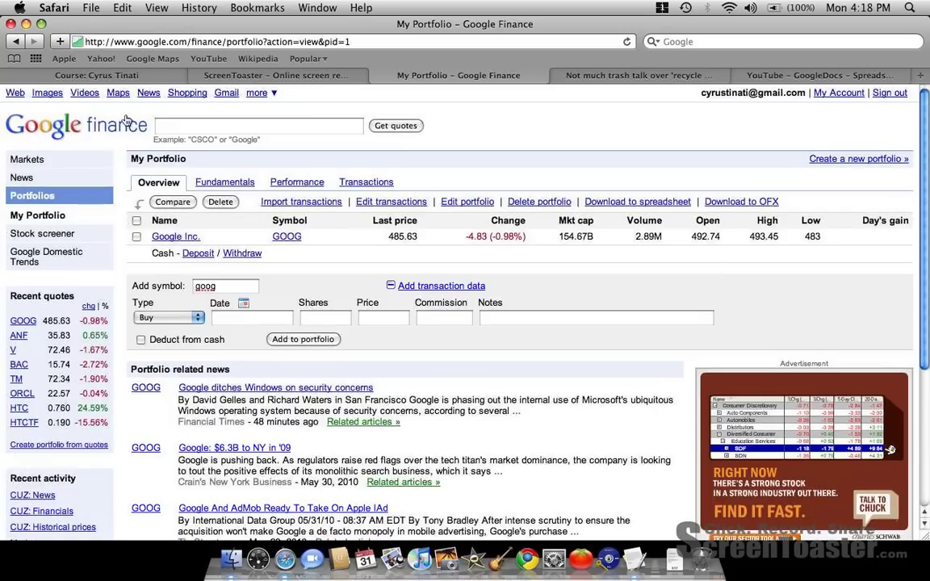
# - Open the Google Finance home page and review its top stories, world markets, currencies, bonds, sector summary and trends
pyautogui.click(53, 127)
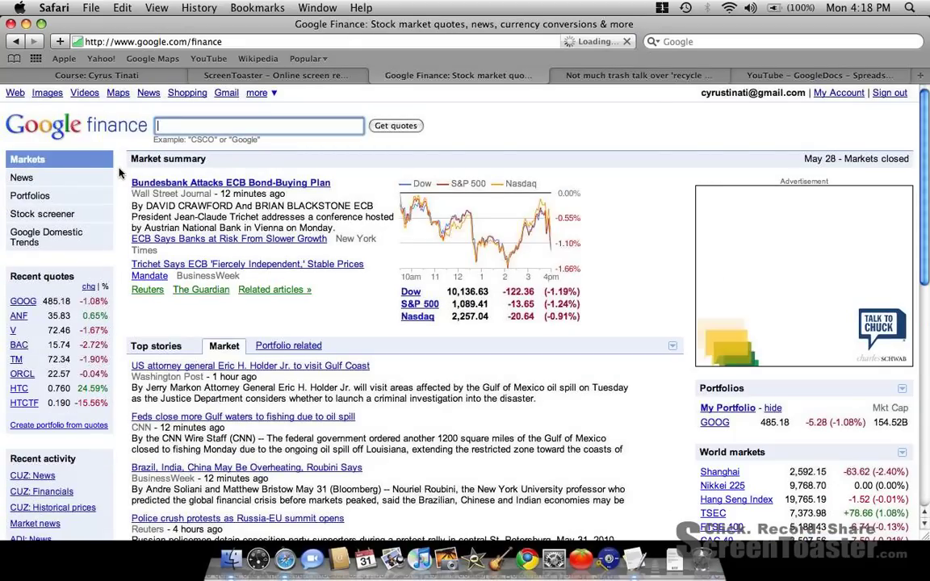
pyautogui.scroll(-3, 120, 173)
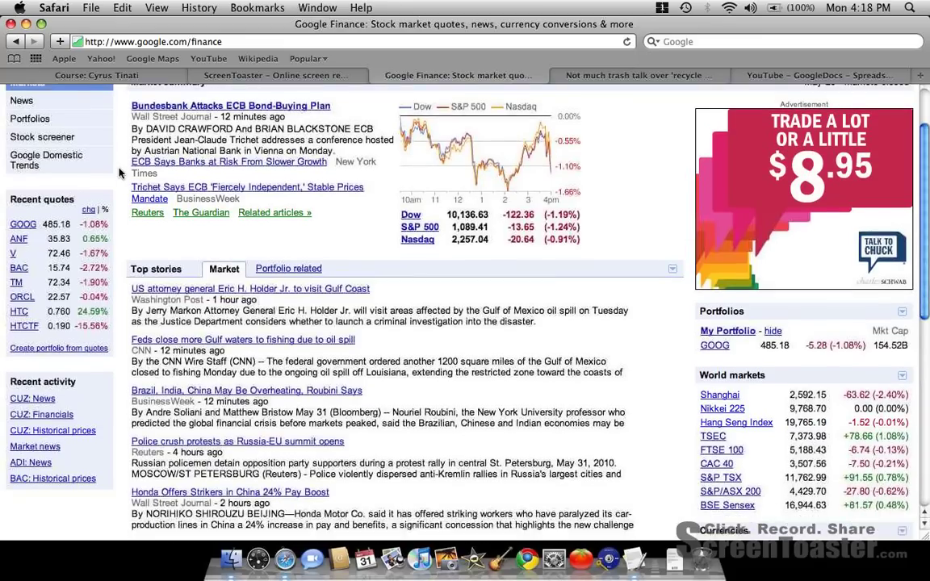
pyautogui.scroll(-4, 119, 173)
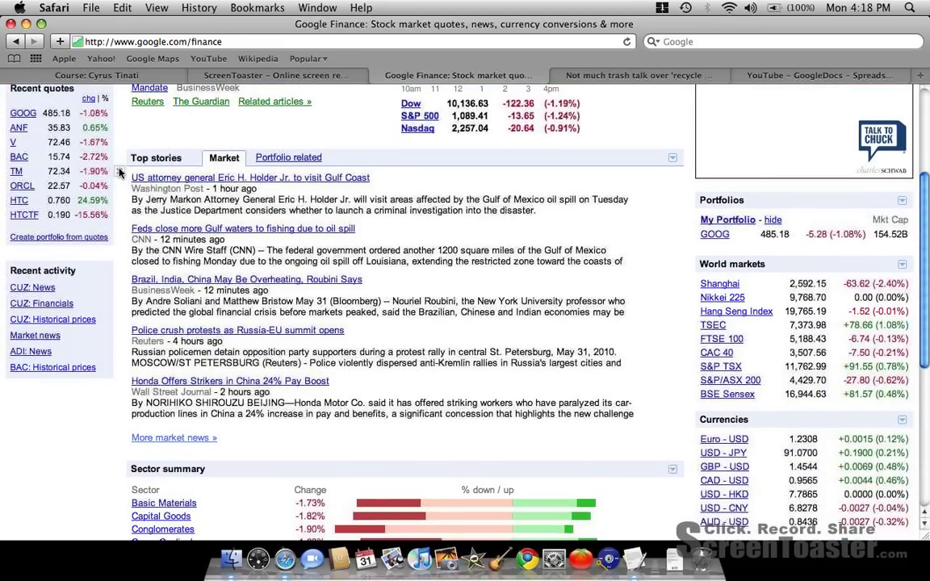
pyautogui.scroll(-3, 120, 173)
pyautogui.scroll(-2, 120, 173)
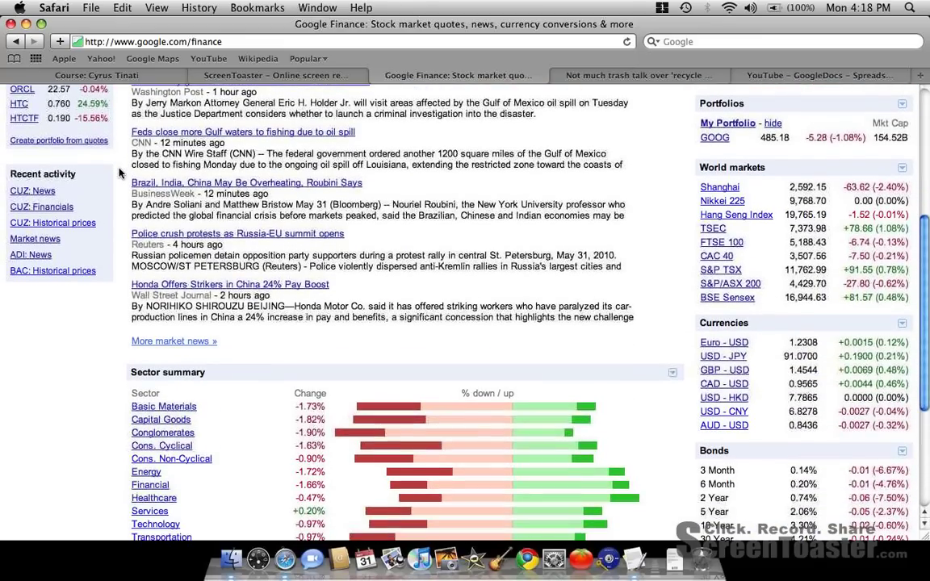
pyautogui.scroll(-6, 119, 173)
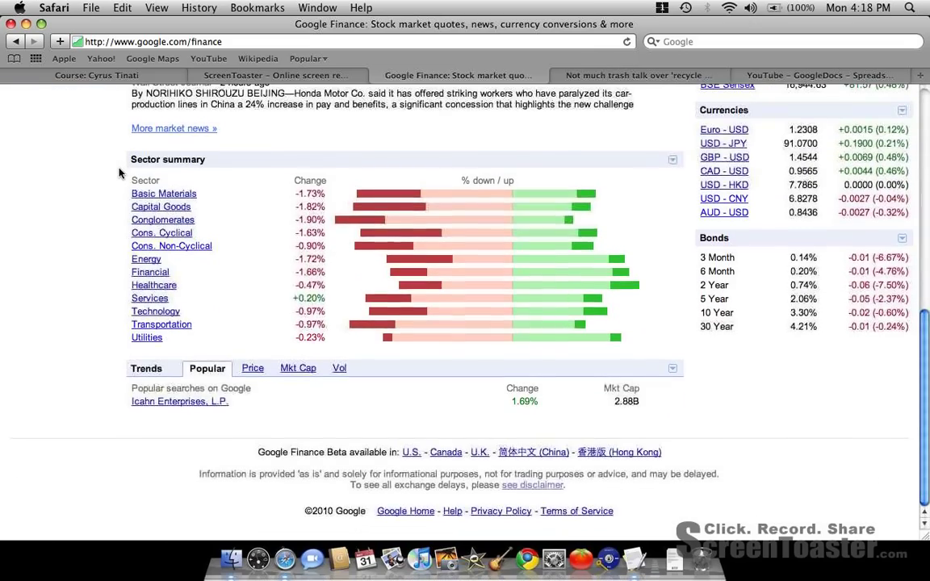
pyautogui.scroll(7, 119, 173)
pyautogui.scroll(10, 119, 172)
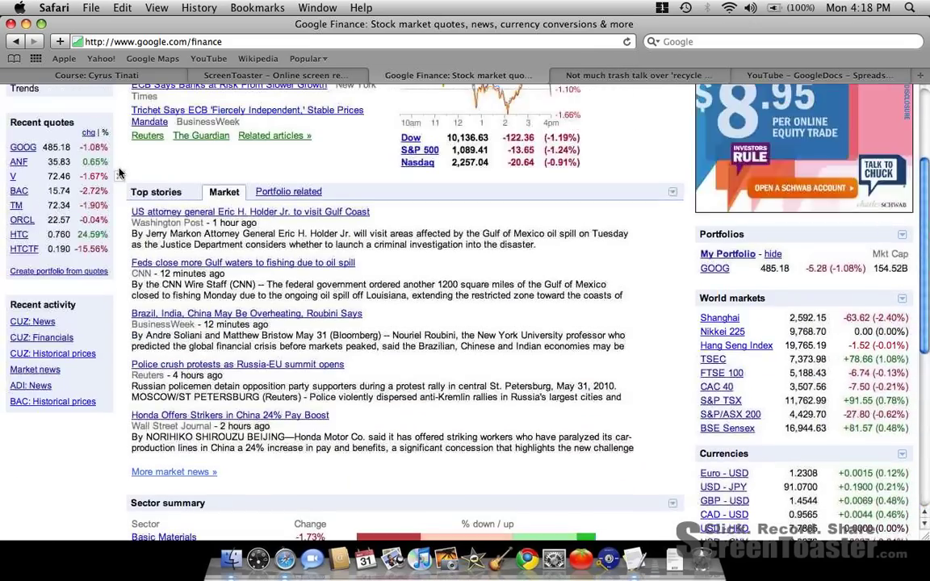